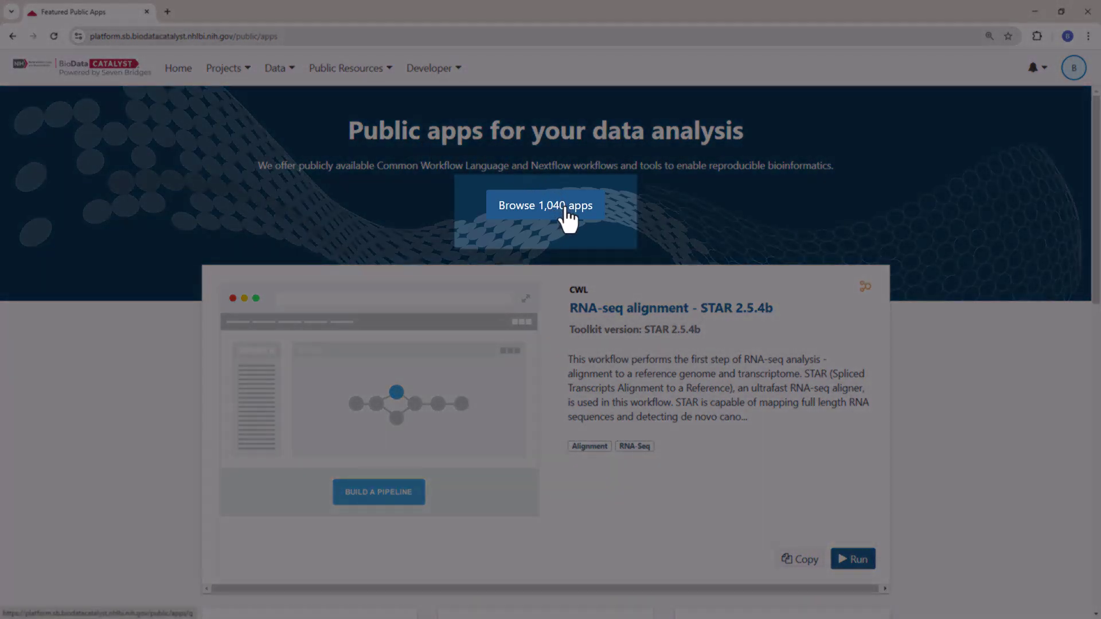
- Browse the full public apps catalogue and filter it by the Copy Number Analysis category
left_click(565, 210)
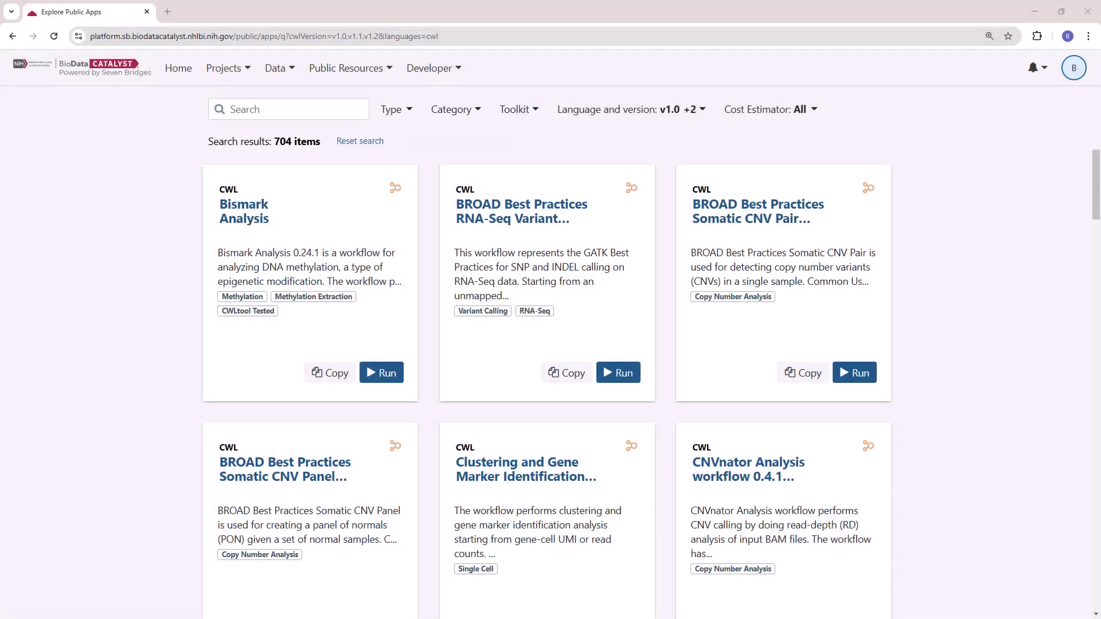
left_click(478, 112)
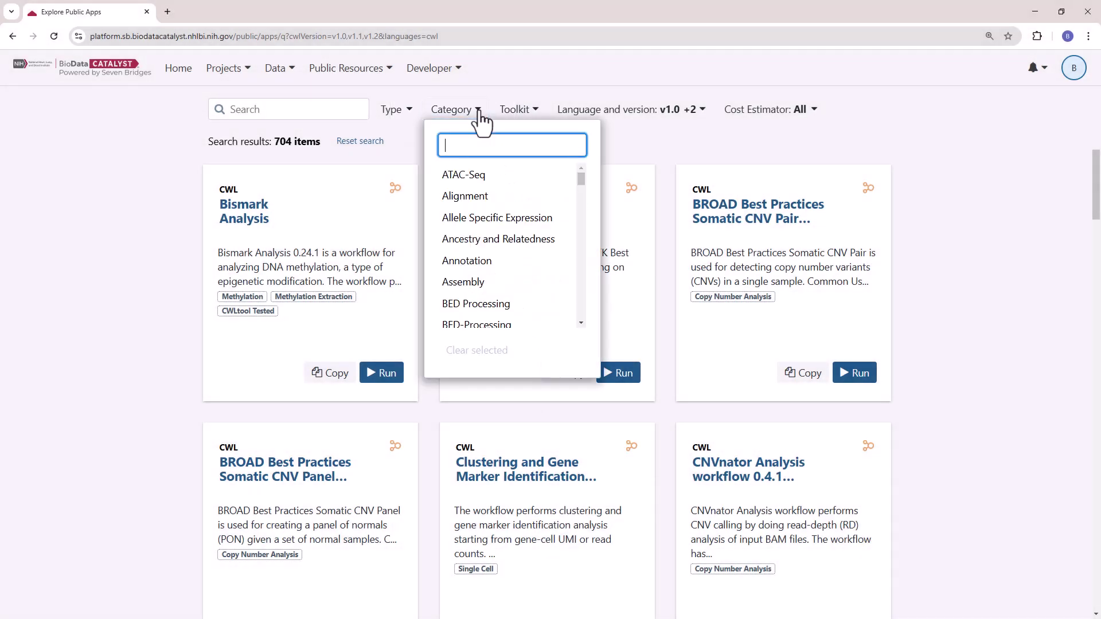
left_click_drag(583, 181, 581, 201)
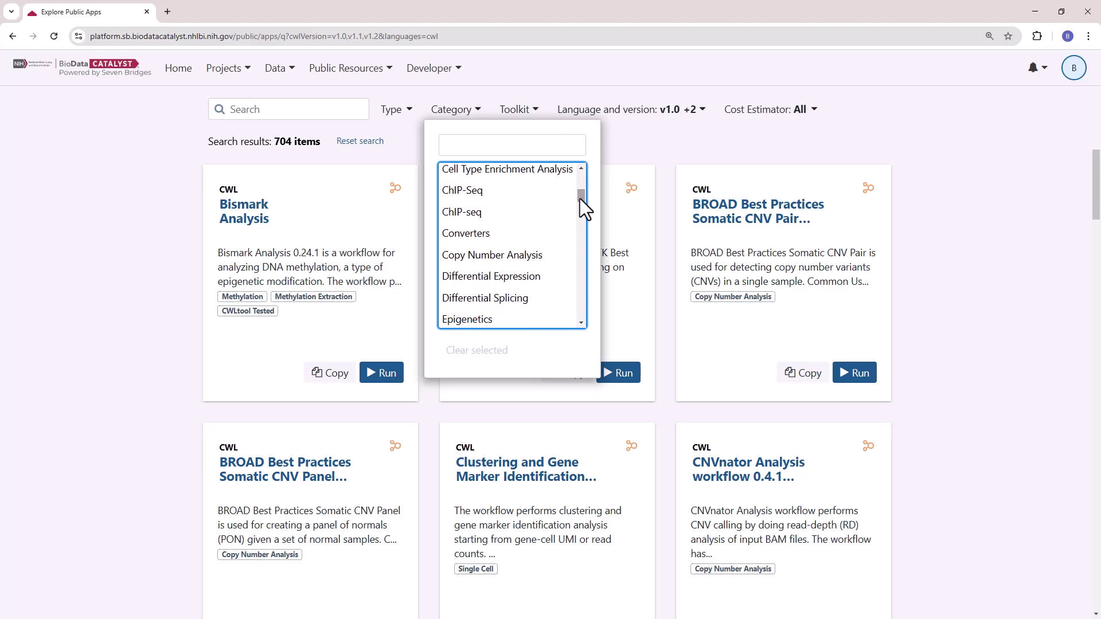
left_click(536, 259)
left_click_drag(1093, 179, 1089, 568)
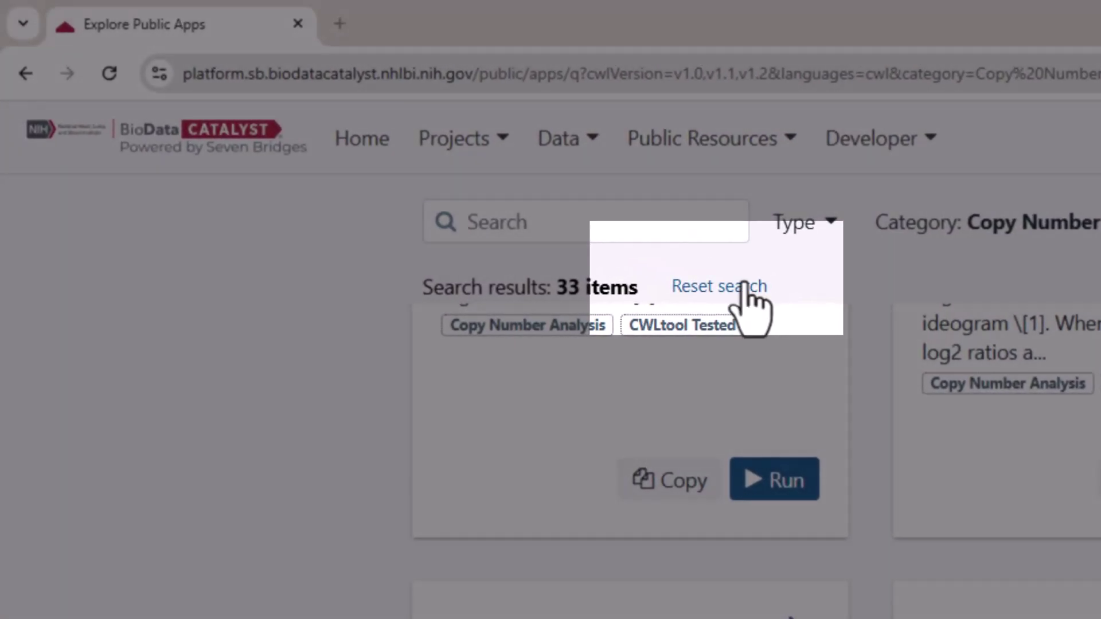
- Reset the app search and filter the catalogue by the GATK toolkit instead
left_click(747, 287)
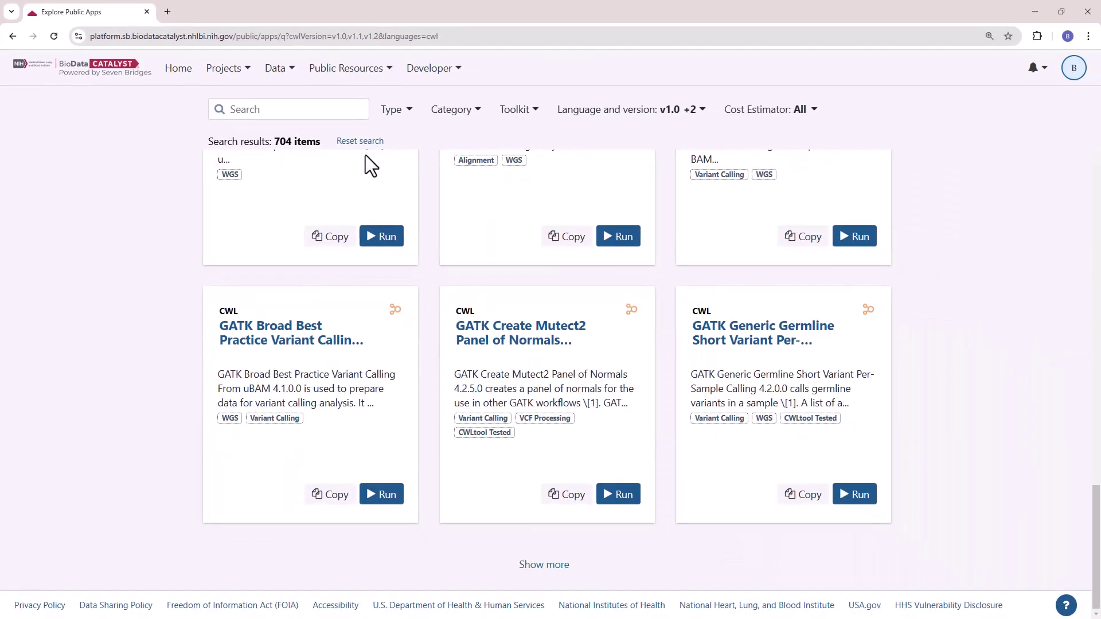
scroll(467, 463, "up", 20)
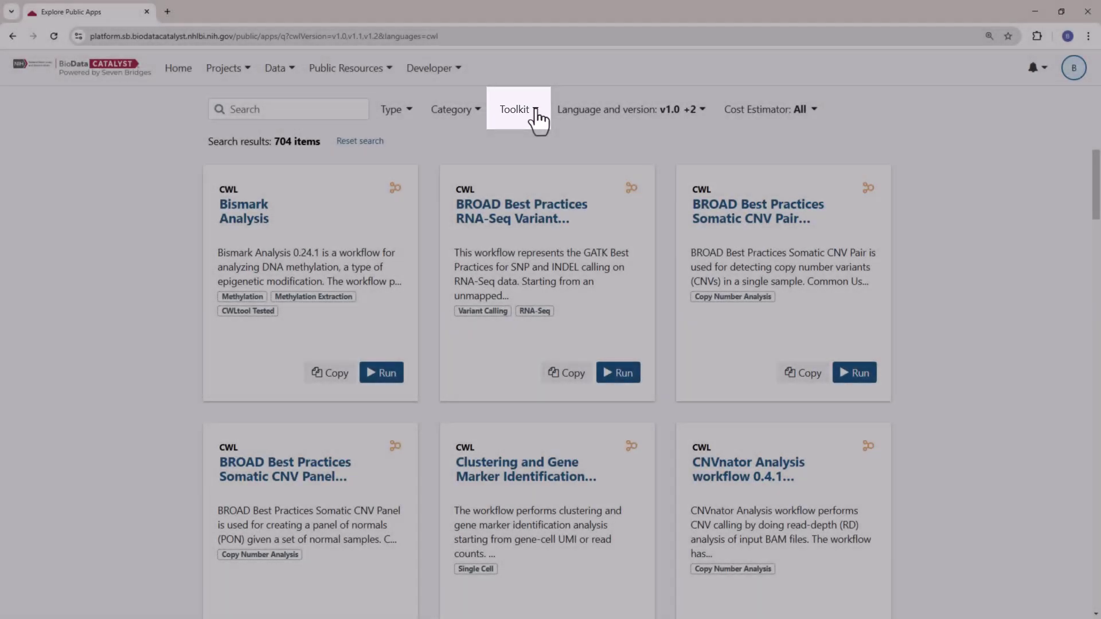
left_click(537, 112)
type("GATK")
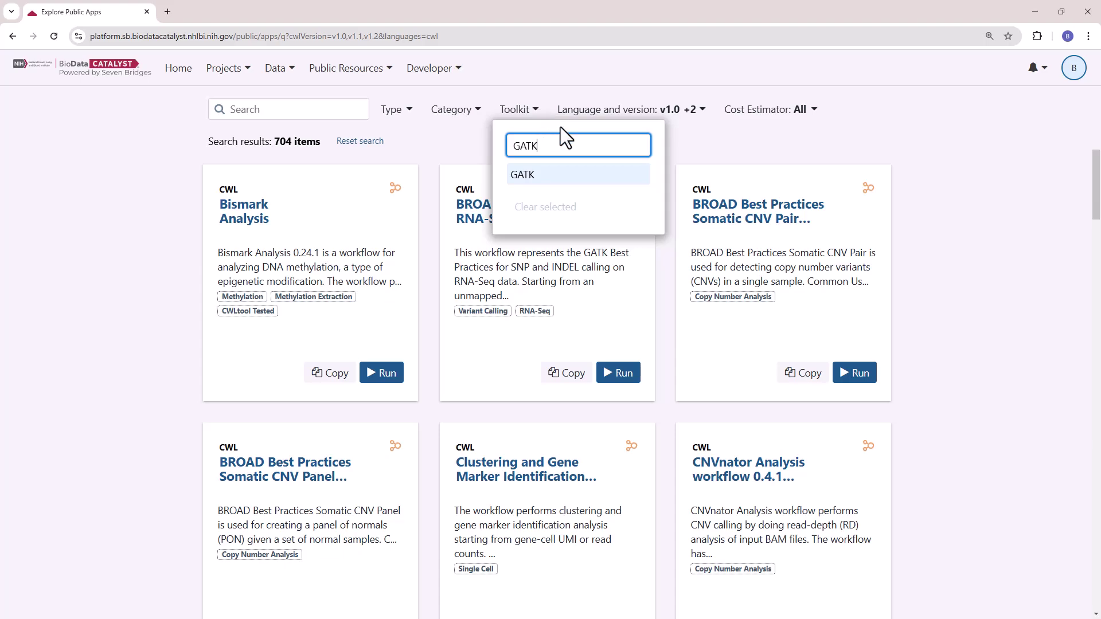
left_click(576, 176)
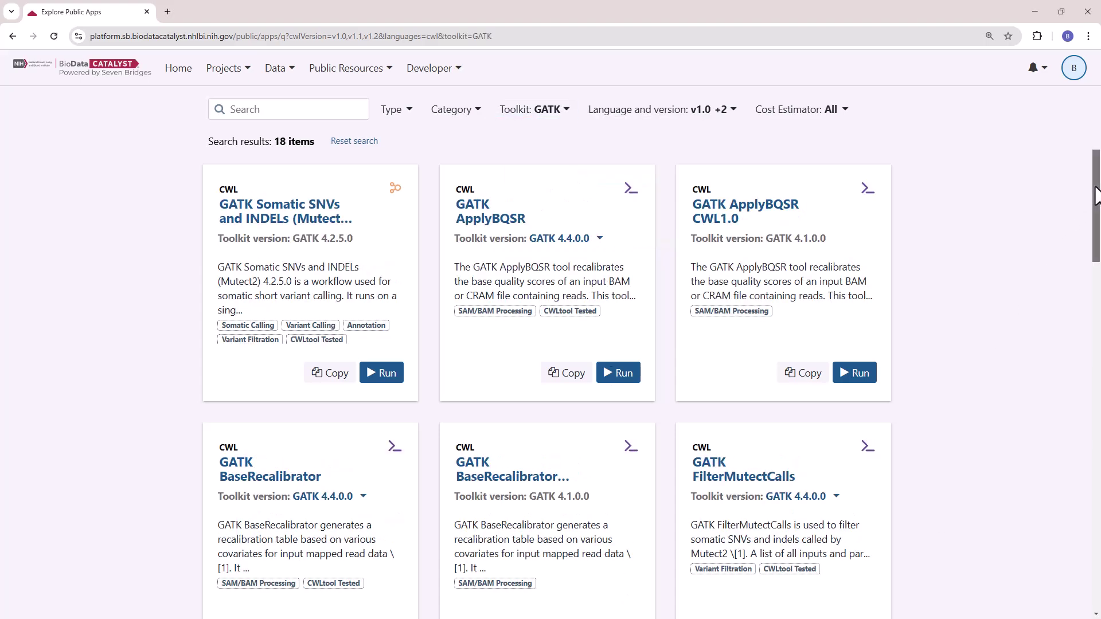
left_click_drag(1095, 197, 1099, 573)
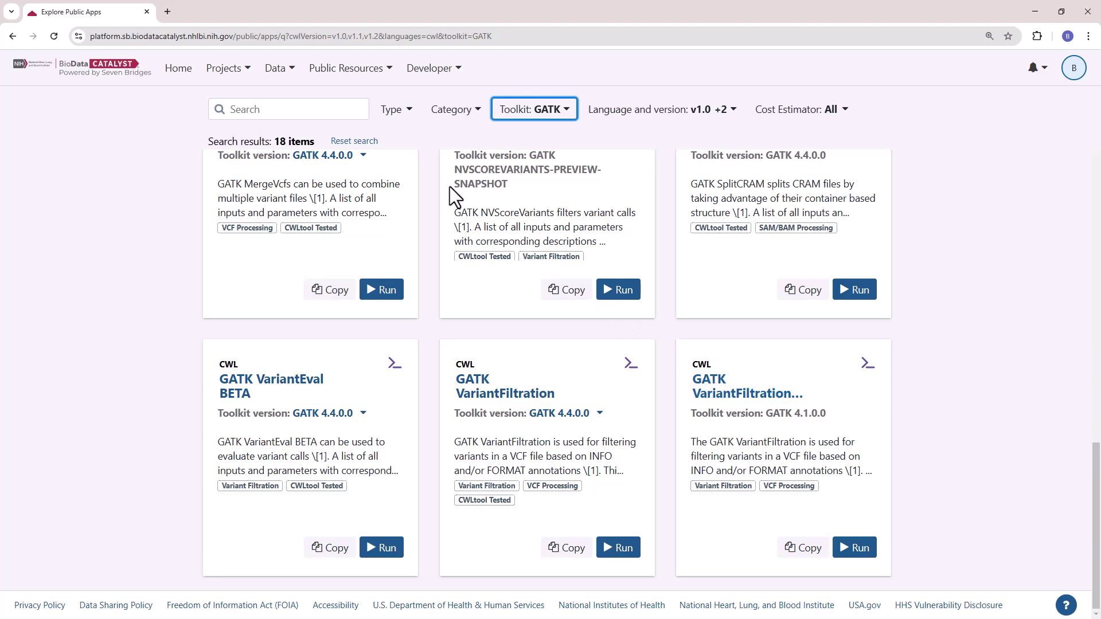
- Reset the active search filters and search the public apps for "RMIP"
left_click(374, 141)
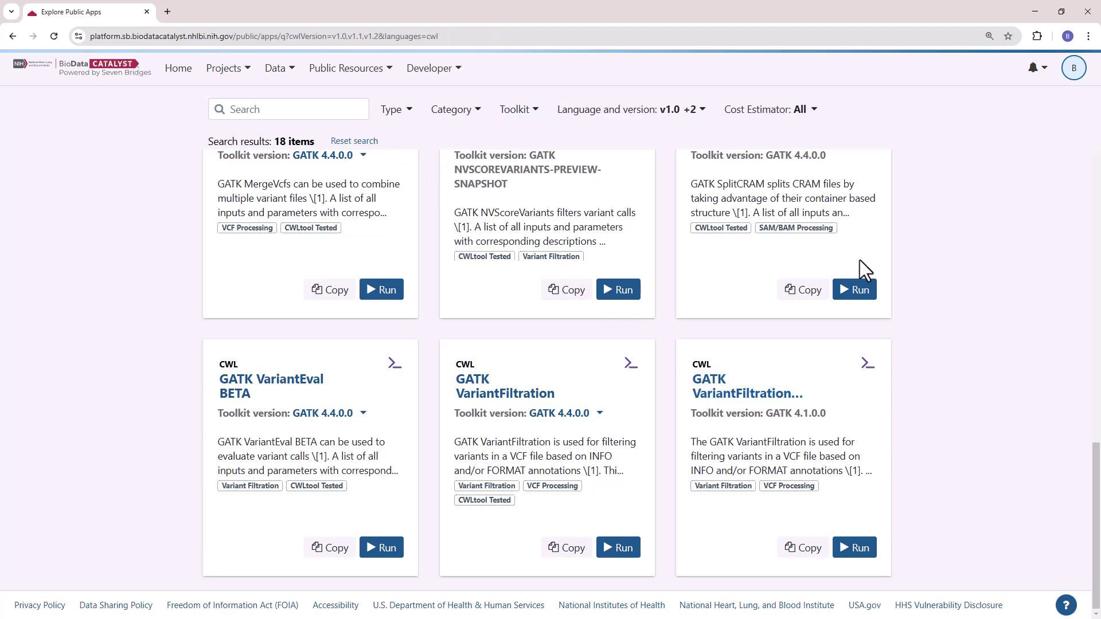
left_click_drag(1096, 427, 1089, 108)
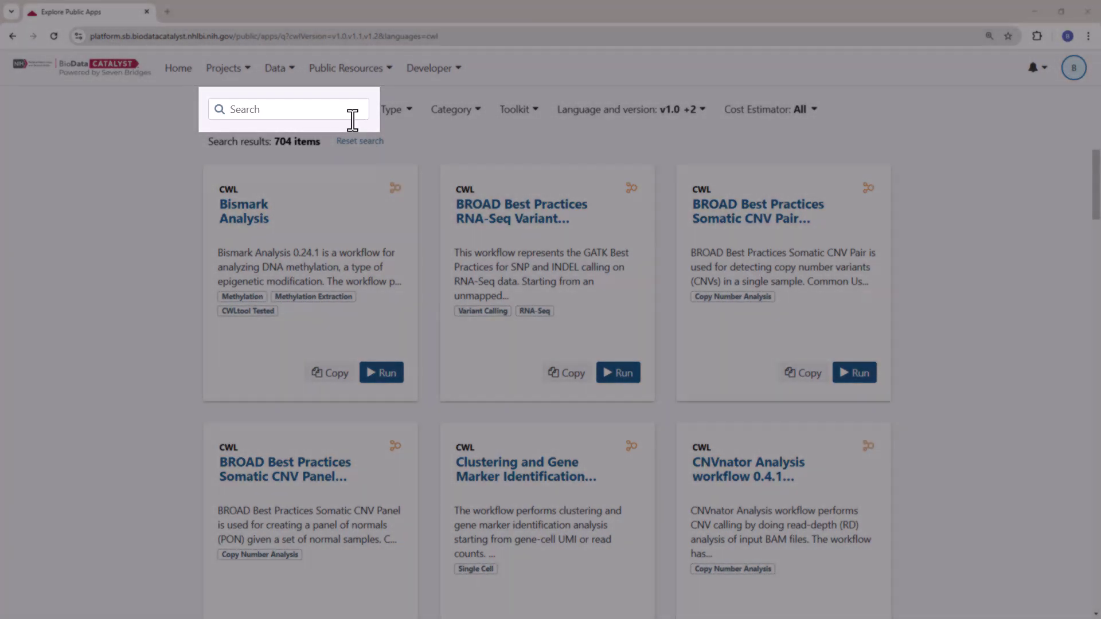
left_click(350, 109)
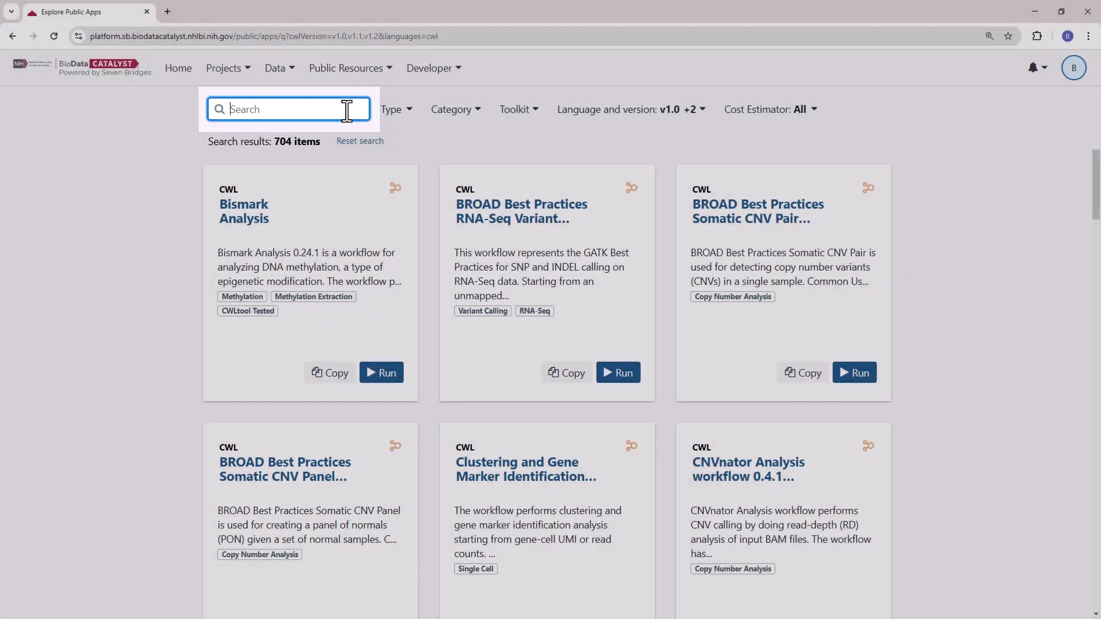
type("RMIP")
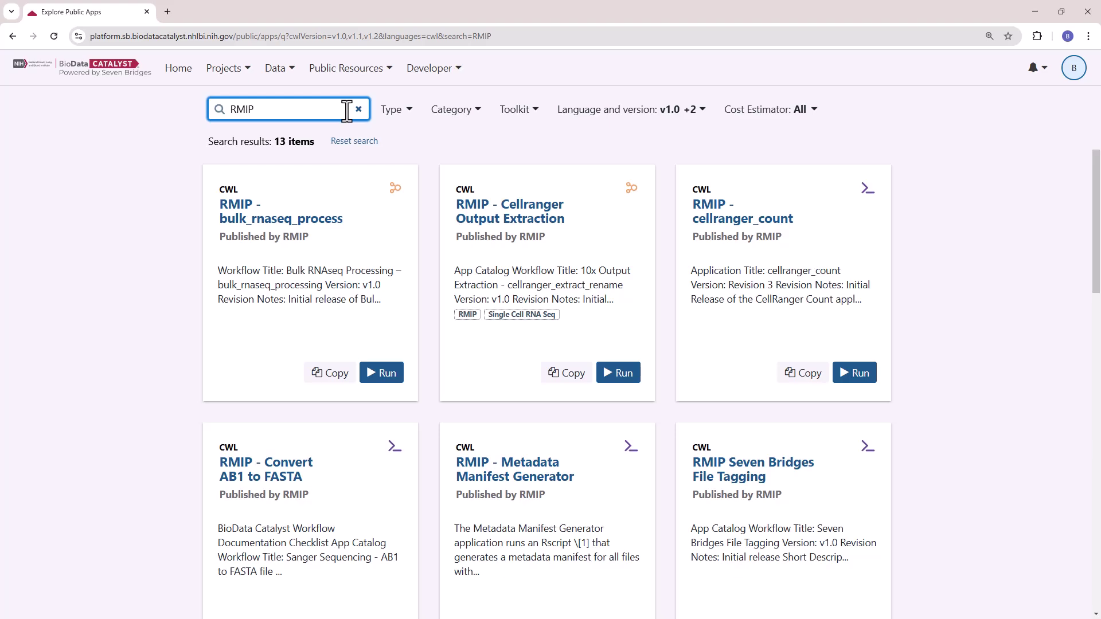
left_click_drag(1096, 192, 1065, 427)
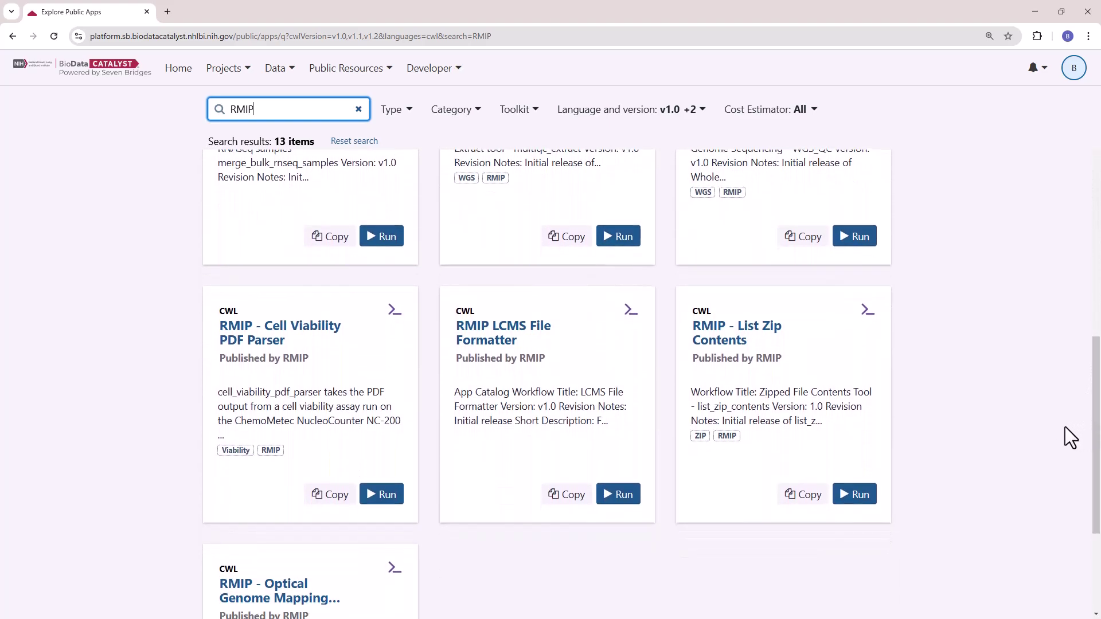
- Open the RMIP - Cell Viability PDF Parser app and read its full description through to the ports
left_click(313, 335)
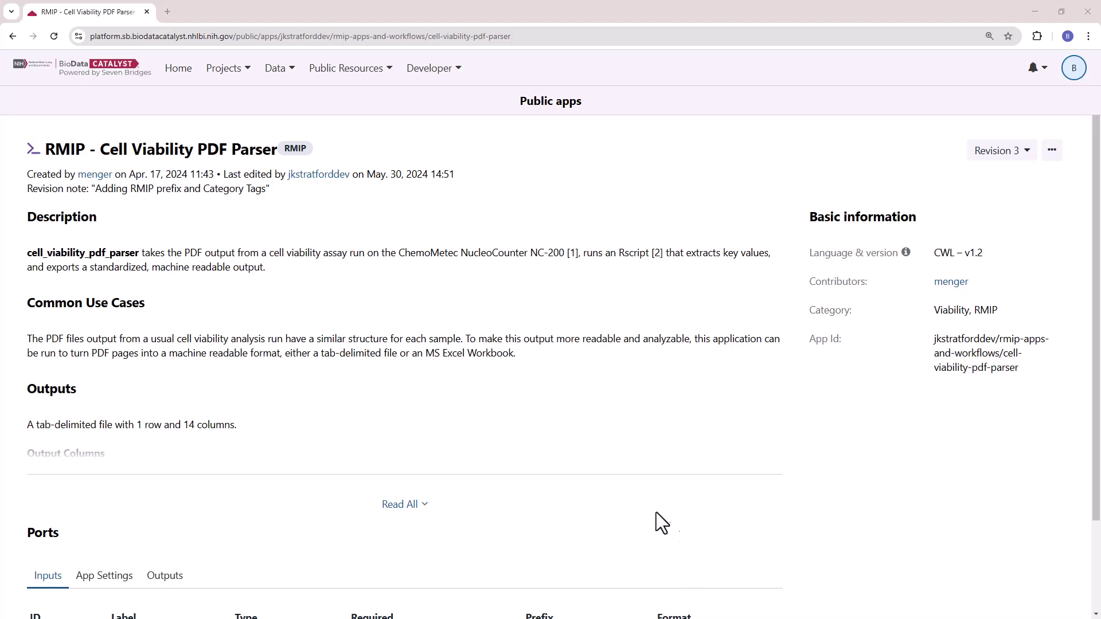
left_click(411, 507)
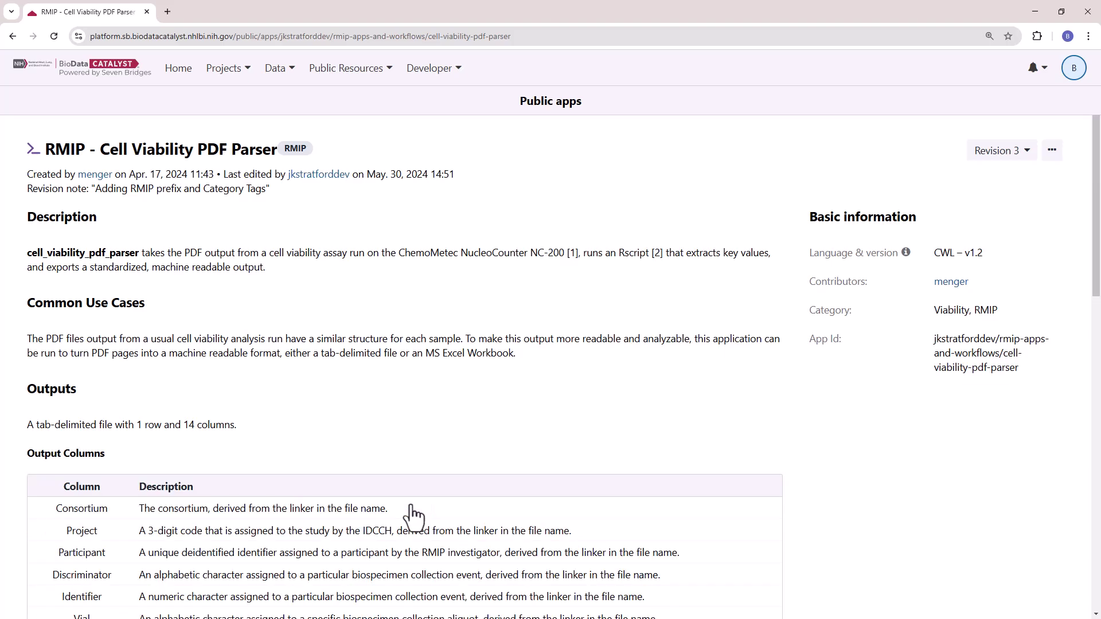
left_click_drag(1095, 272, 1095, 599)
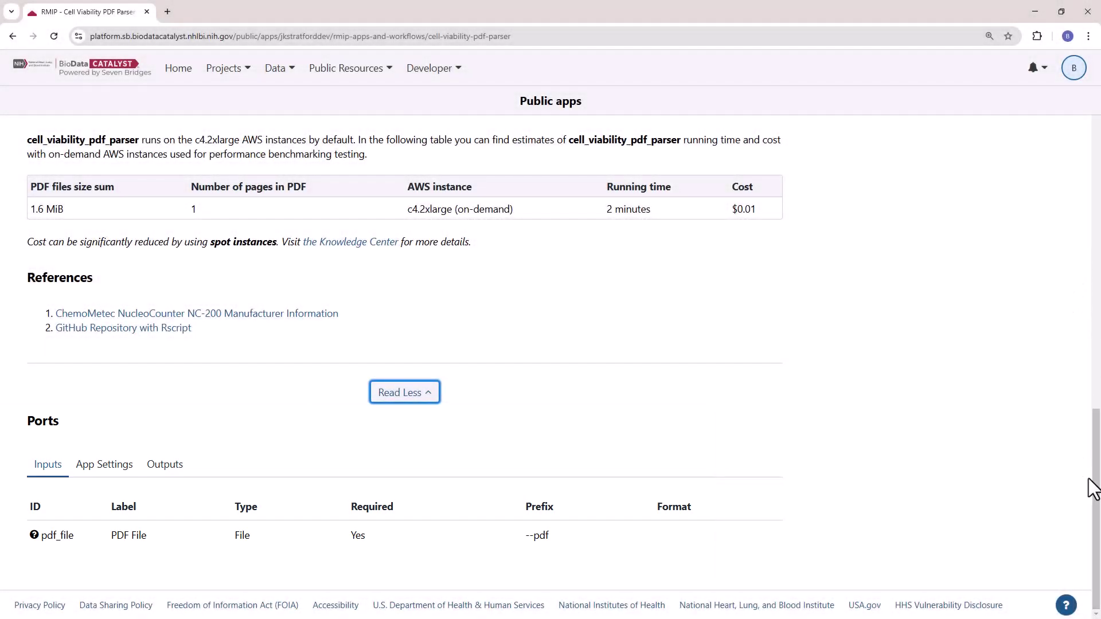
left_click_drag(1095, 485, 1095, 123)
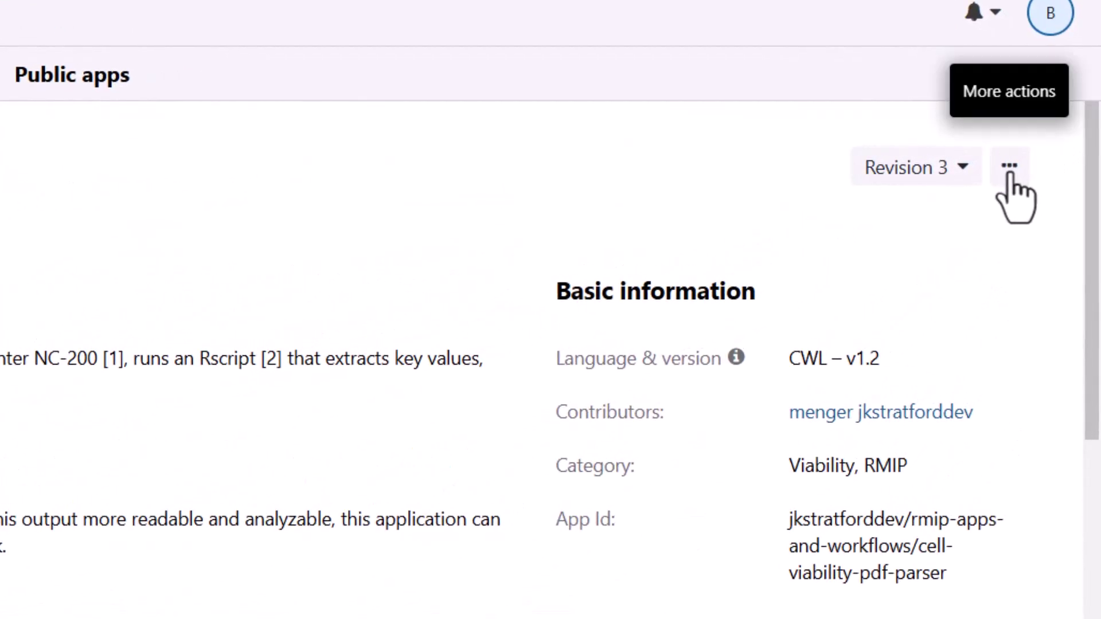
- Copy the RMIP - Cell Viability PDF Parser app into the RMIP Study Data project
left_click(1010, 175)
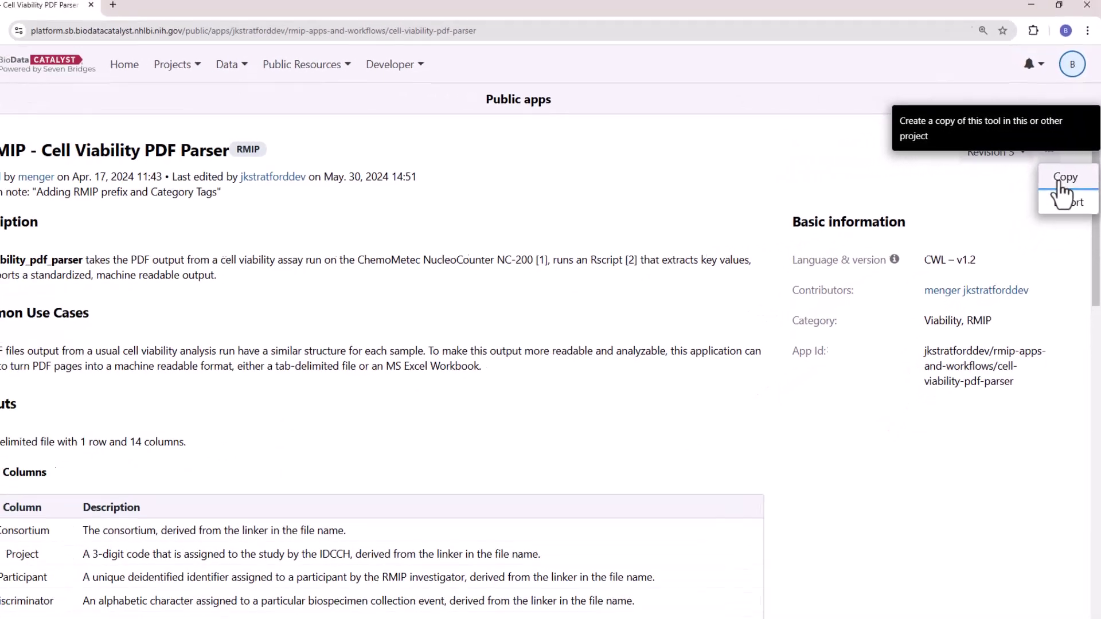
left_click(1065, 174)
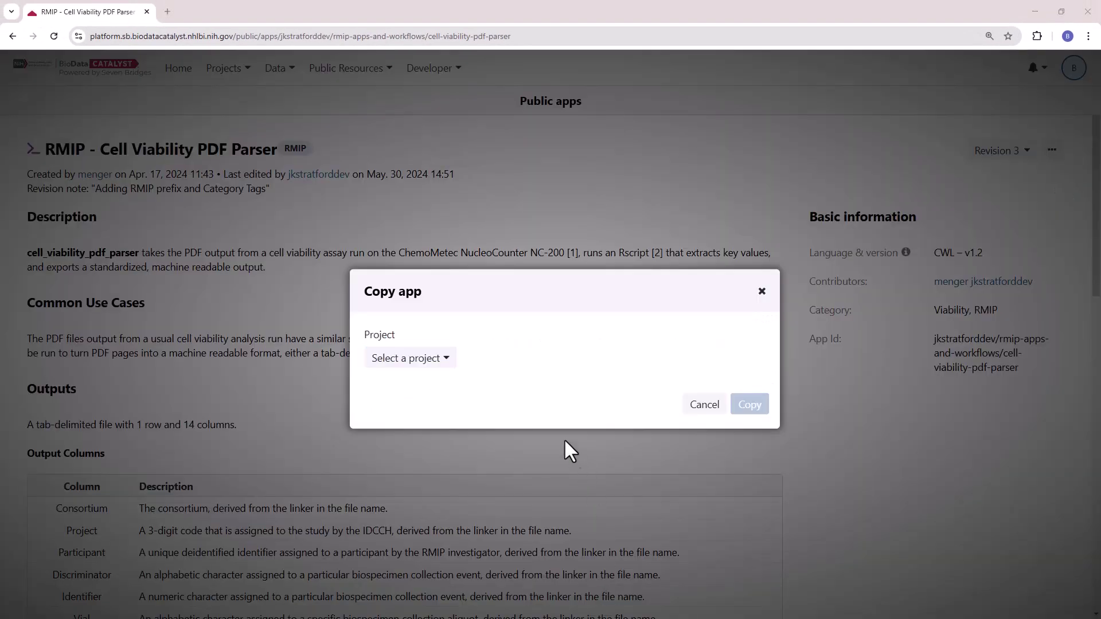
left_click(449, 360)
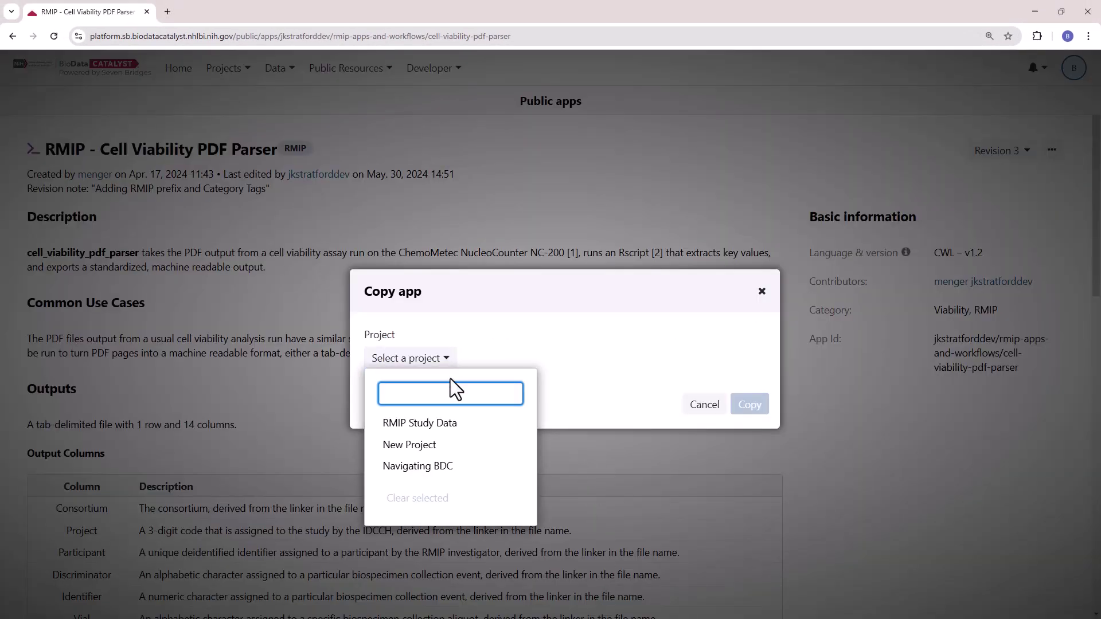
left_click(440, 422)
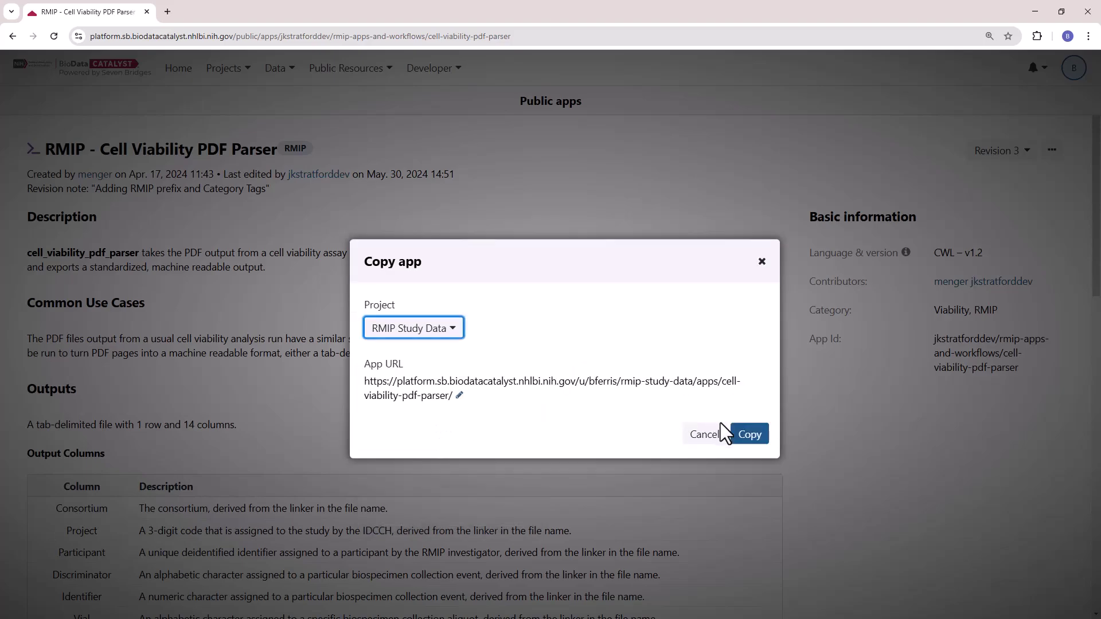
left_click(747, 441)
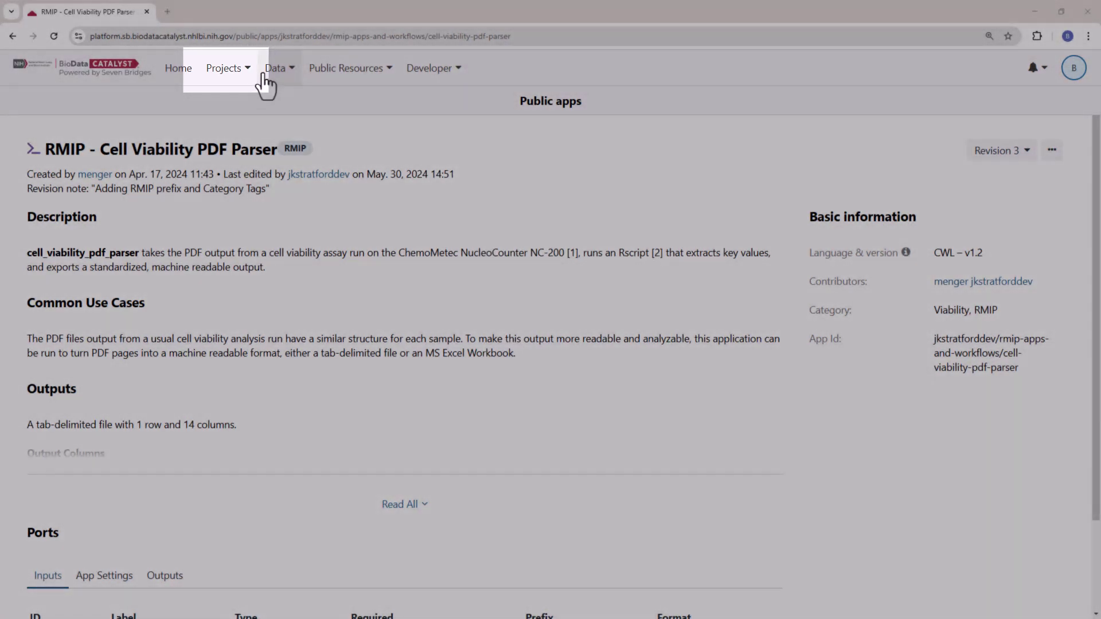
- Go to the apps of the RMIP Study Data project and start a run task for the copied Cell Viability PDF Parser
left_click(247, 72)
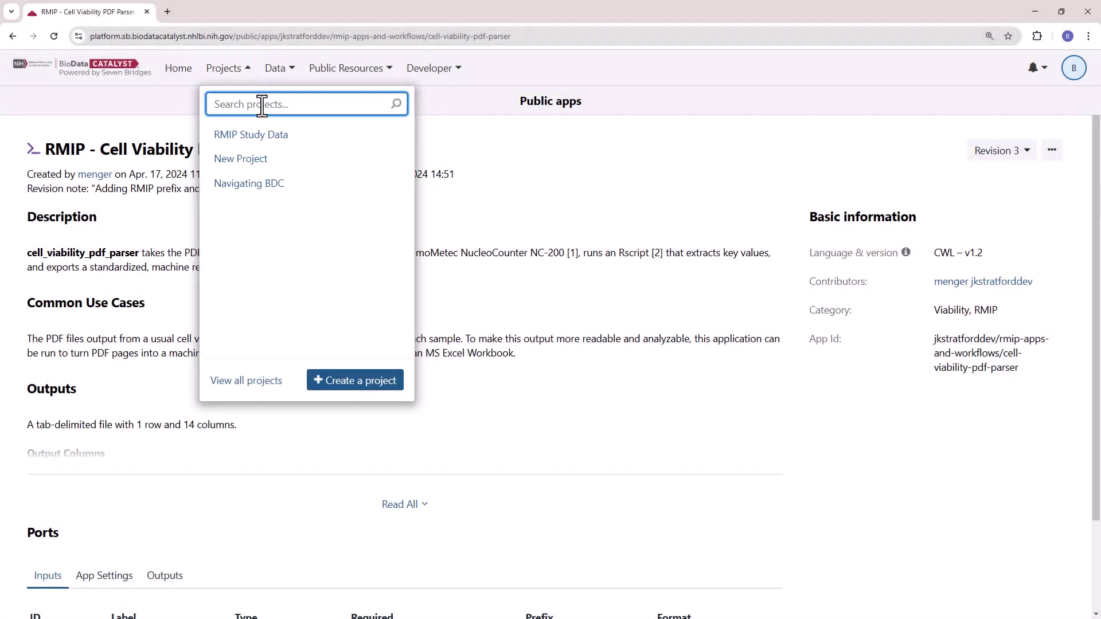
left_click(268, 137)
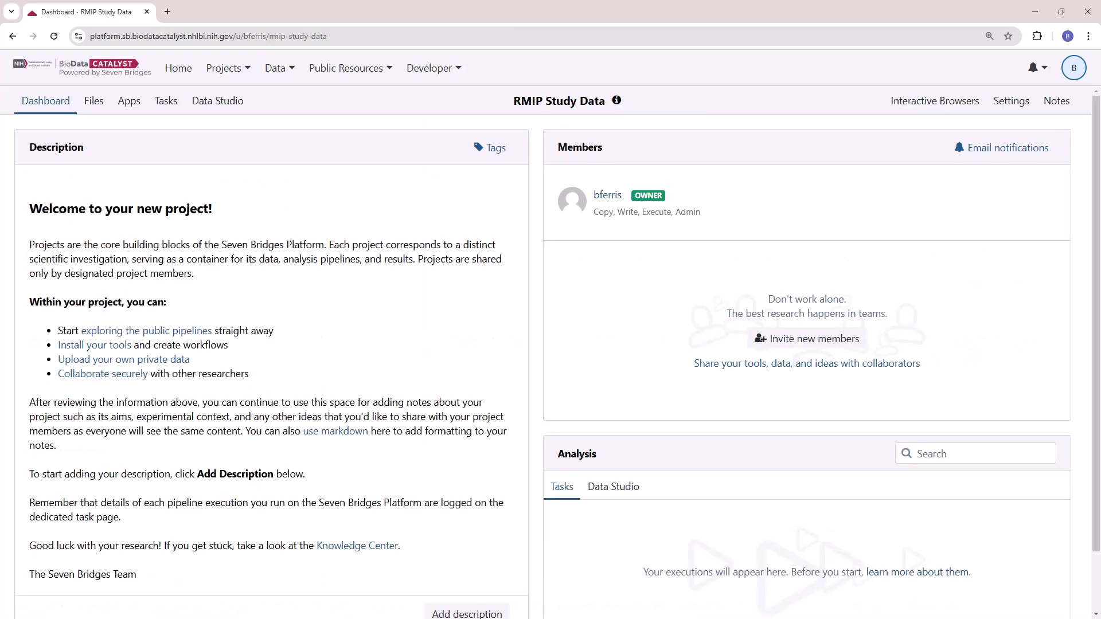
left_click(136, 106)
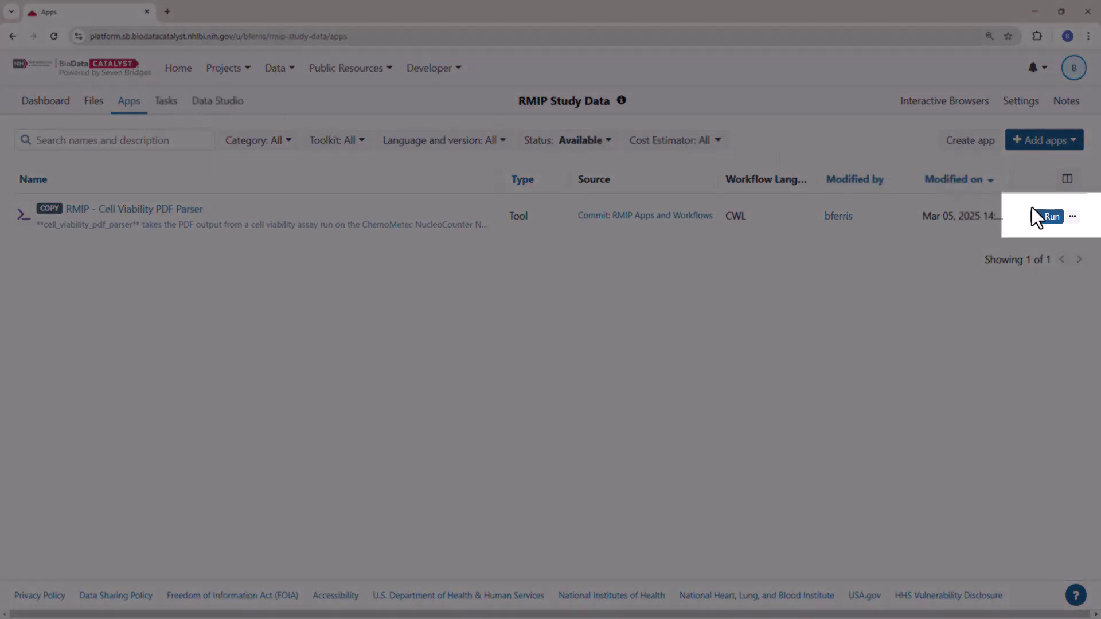
left_click(1051, 221)
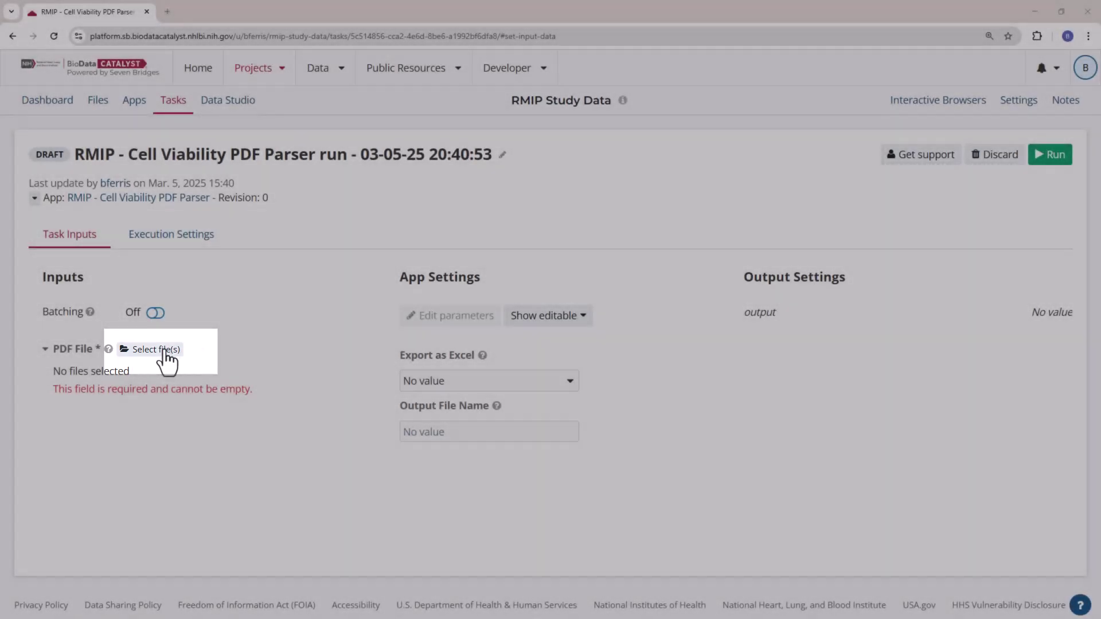
- Select Example_Viability.pdf from the current project as the task's PDF File input and save the selection
left_click(136, 351)
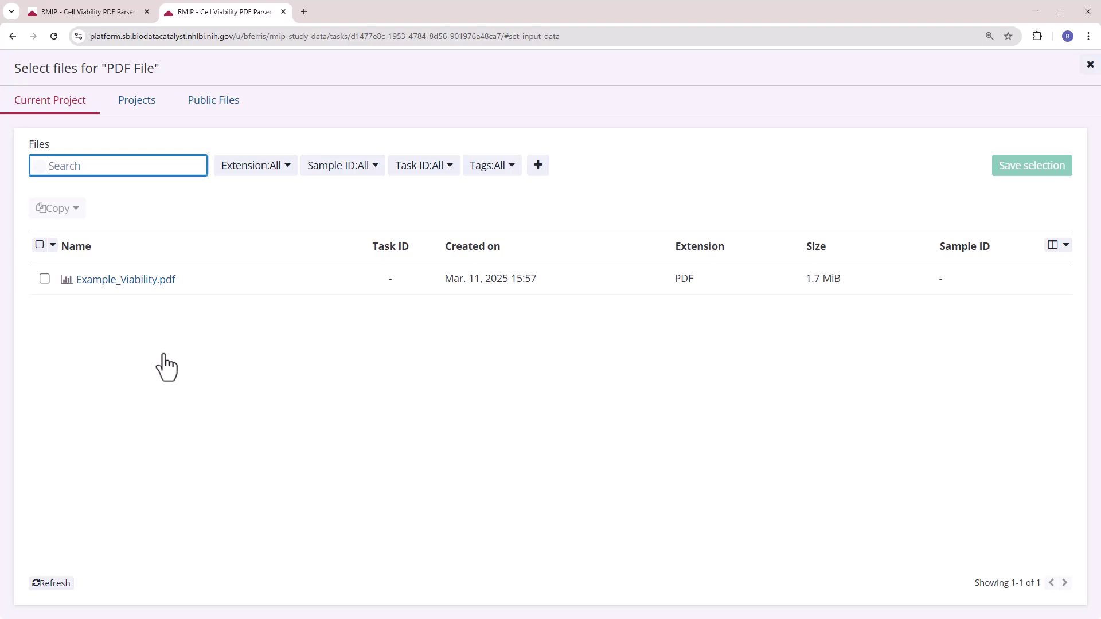
left_click(44, 279)
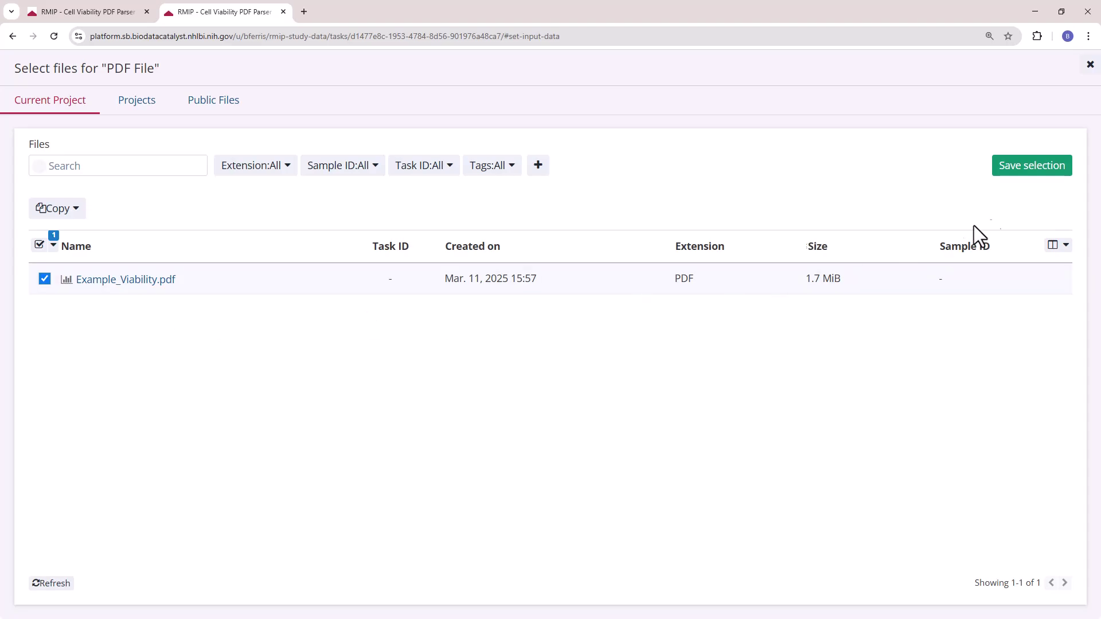
left_click(1044, 175)
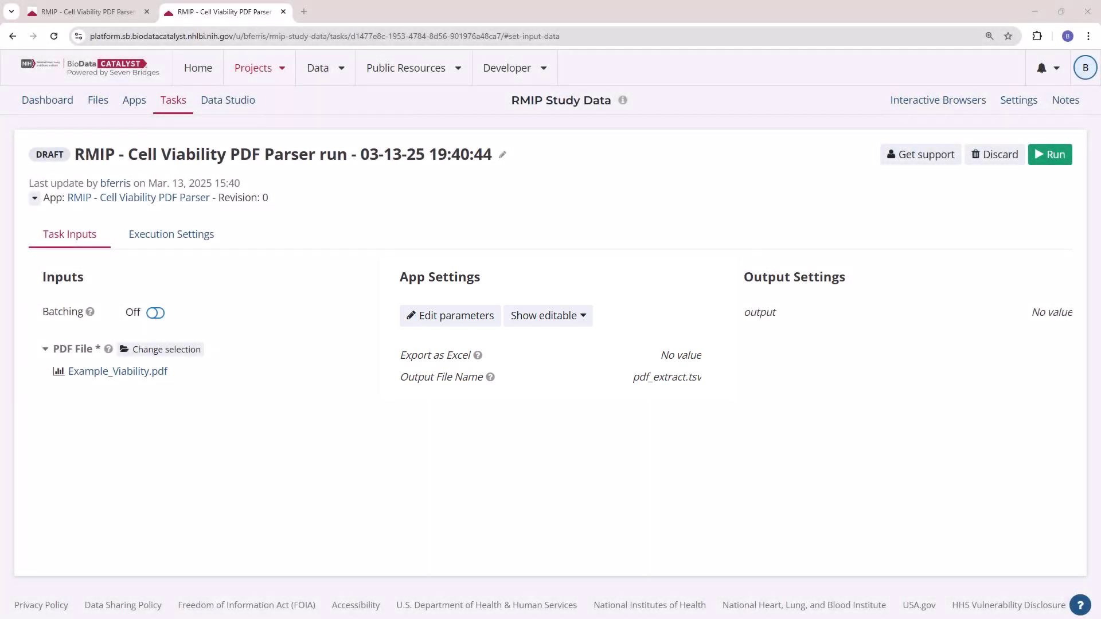
- Edit the app settings so Export as Excel is True and the Output File Name is workflow_test
left_click(470, 330)
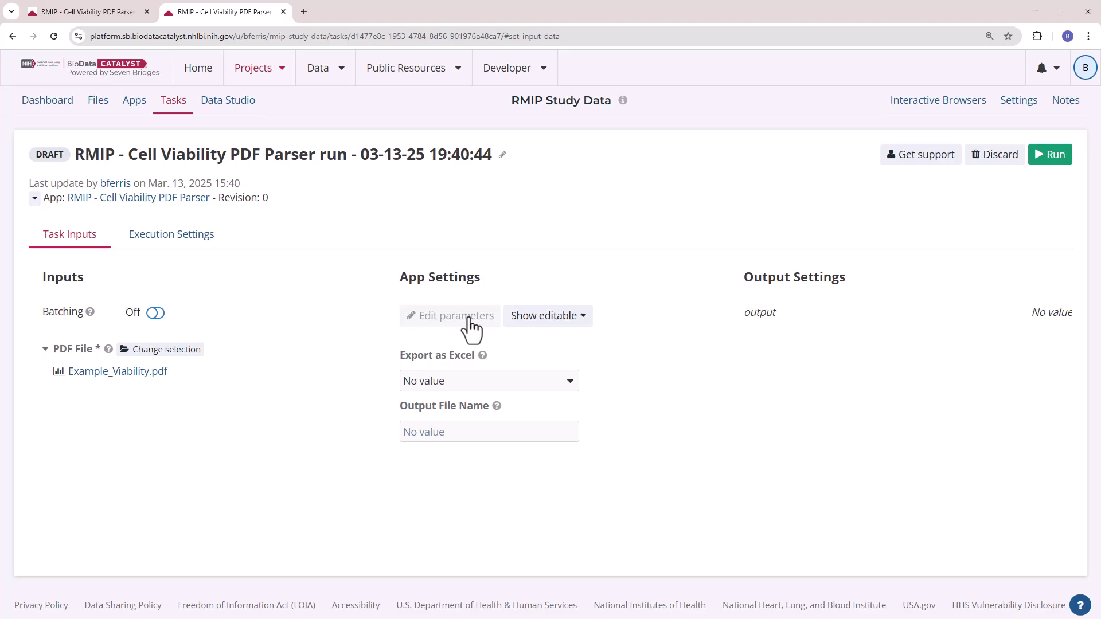
mouse_move(484, 360)
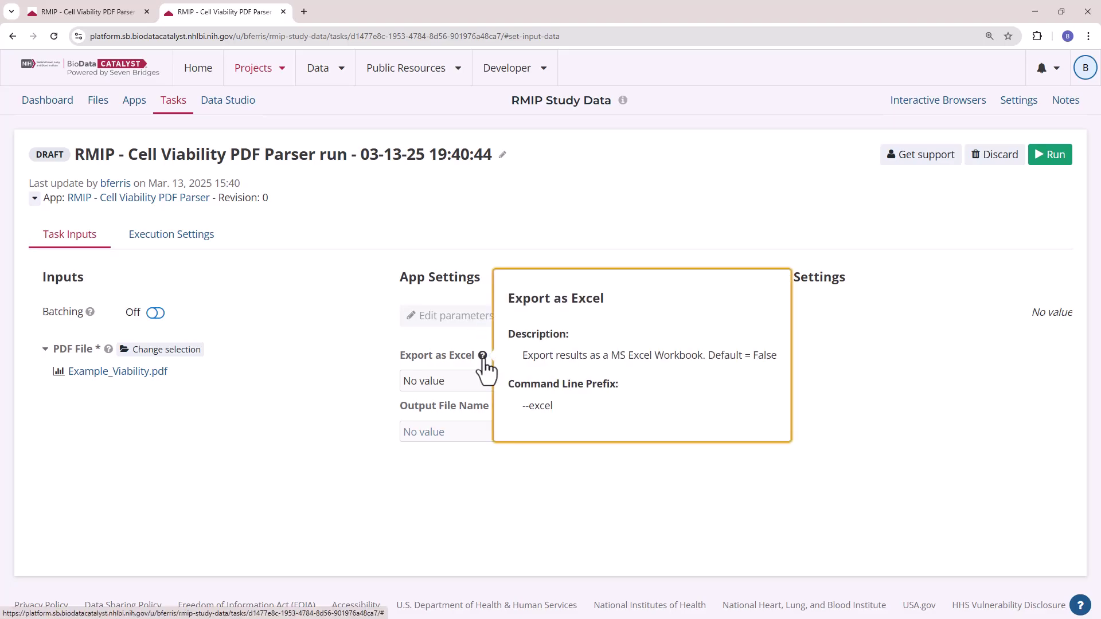
left_click(570, 380)
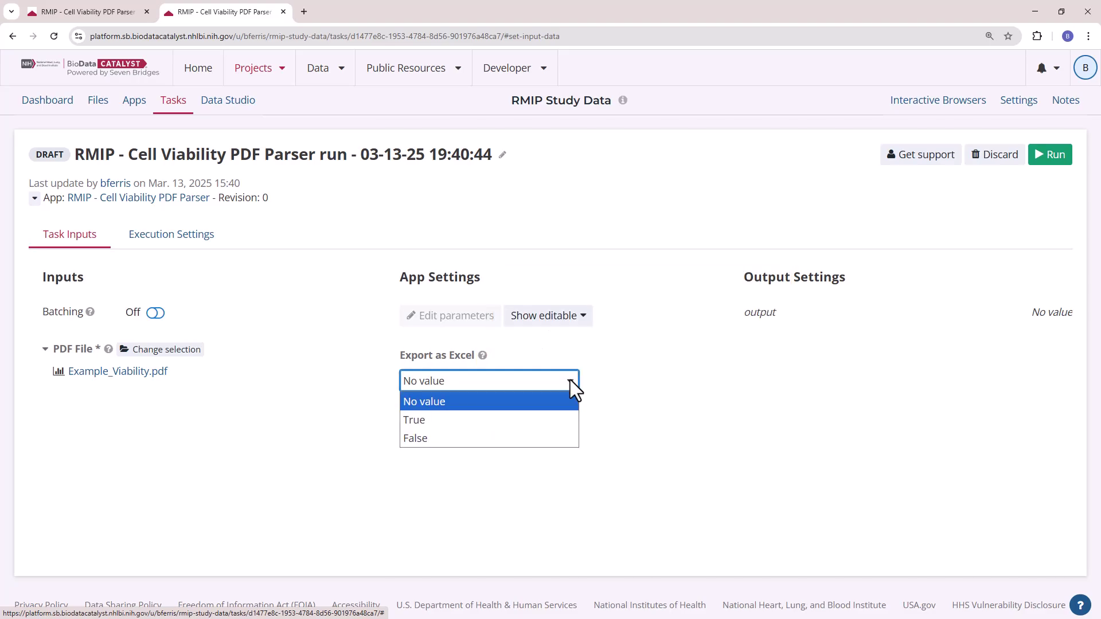
left_click(538, 420)
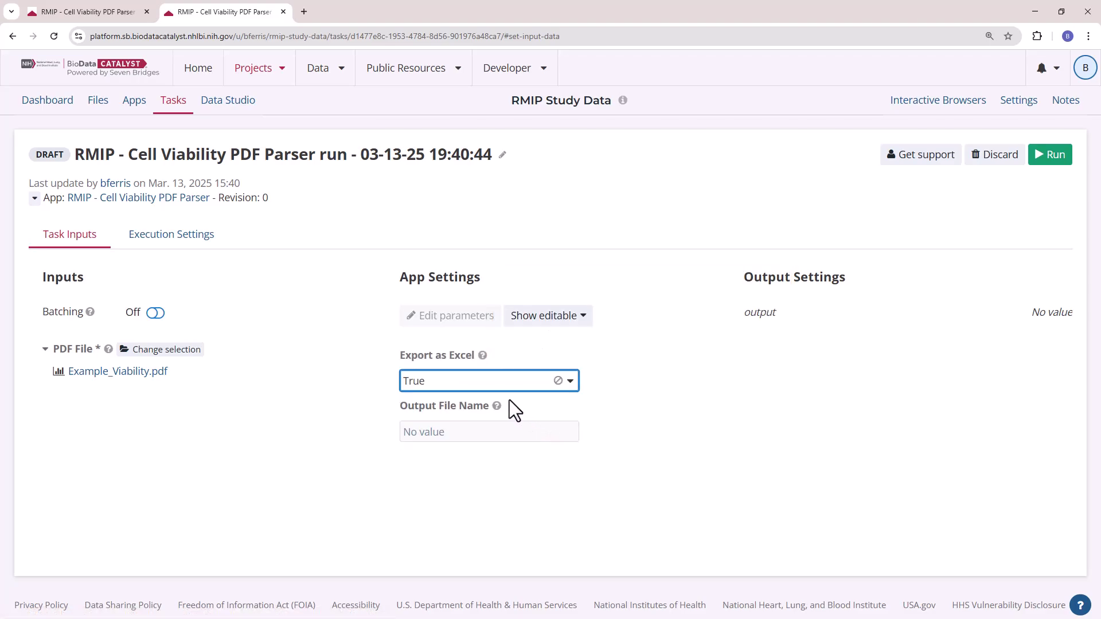
left_click(498, 431)
type("workfl")
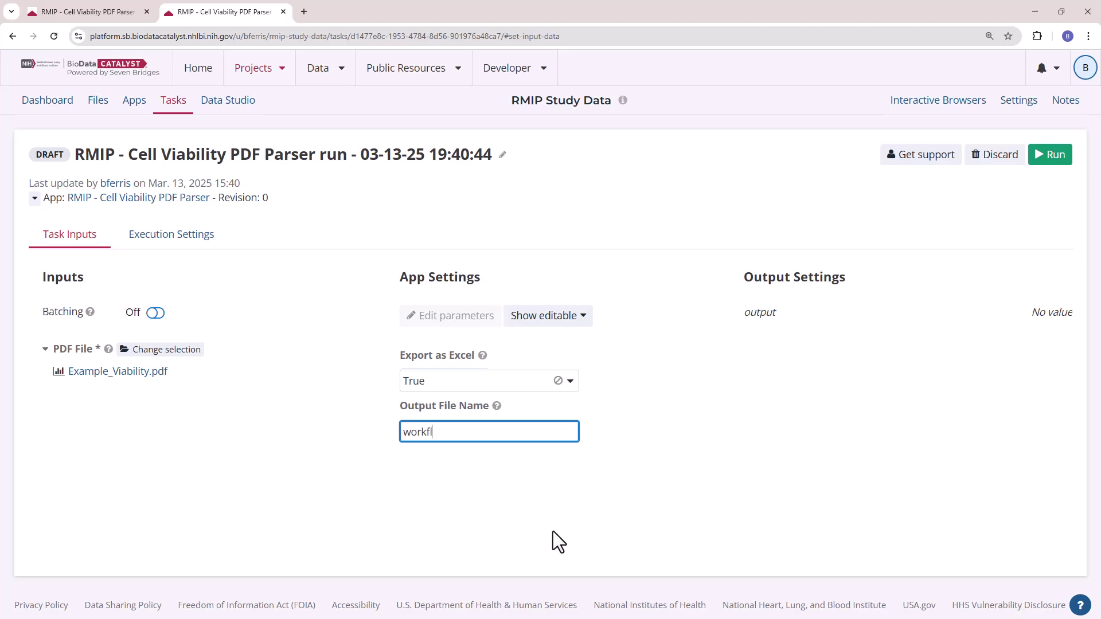
type("ow_test")
left_click(344, 512)
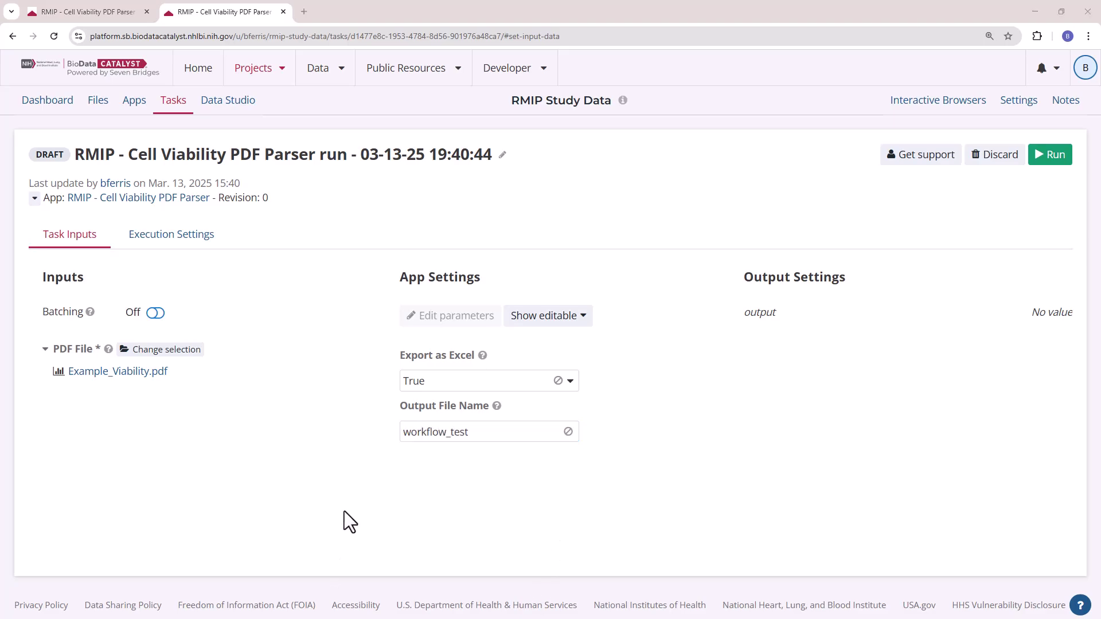
- Set a custom instance type of m4.xlarge (4vCPUs, 16GB RAM) in the execution settings and run the task
left_click(182, 242)
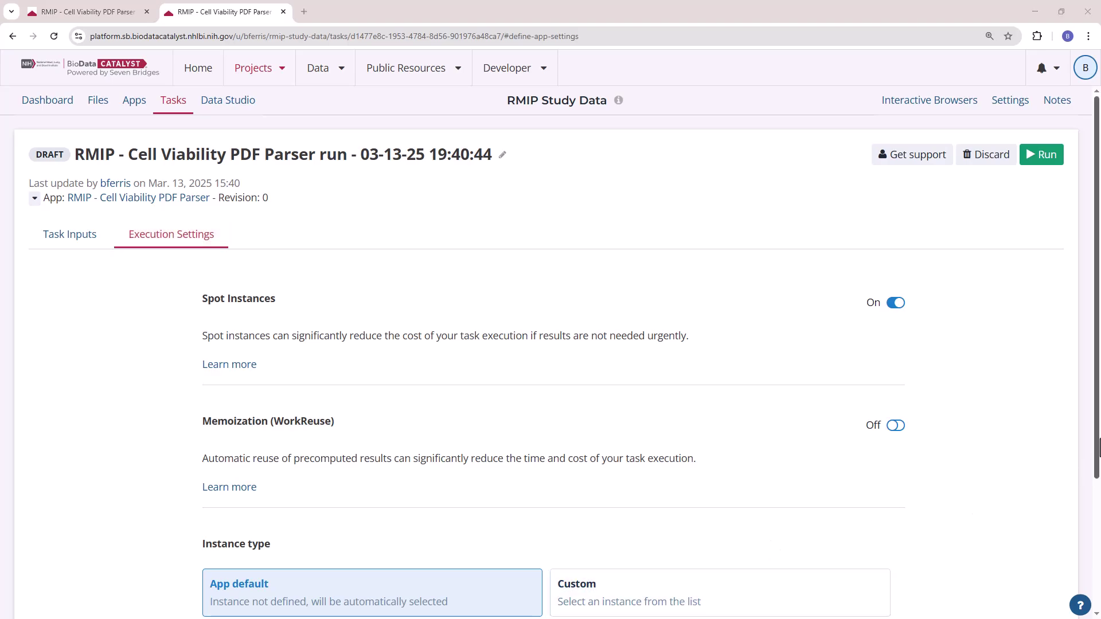
scroll(1095, 476, "down", 3)
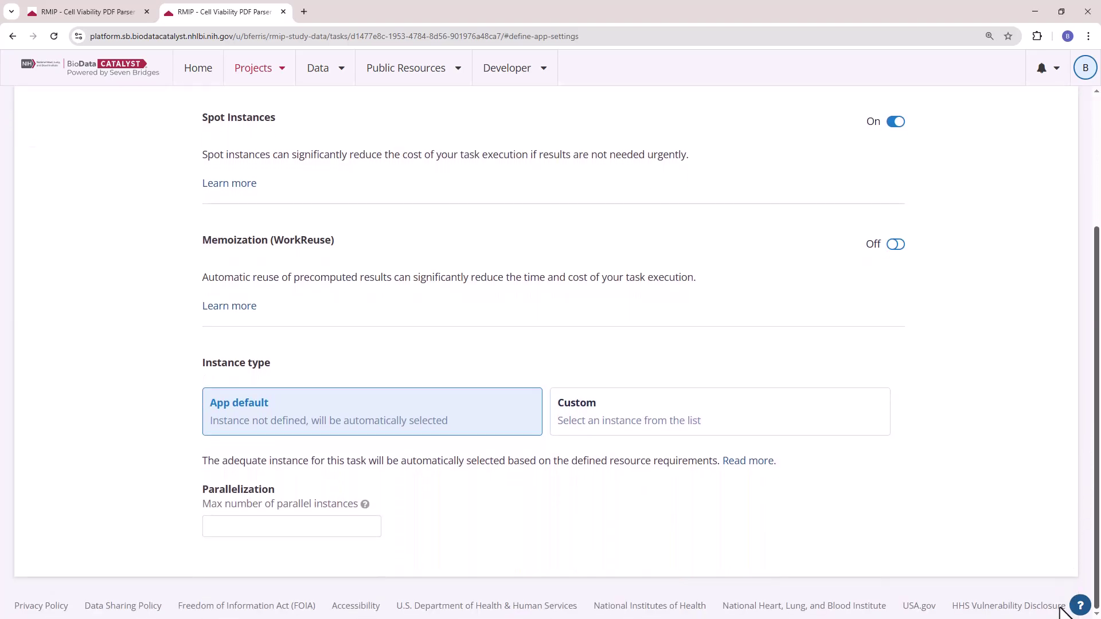
left_click(716, 419)
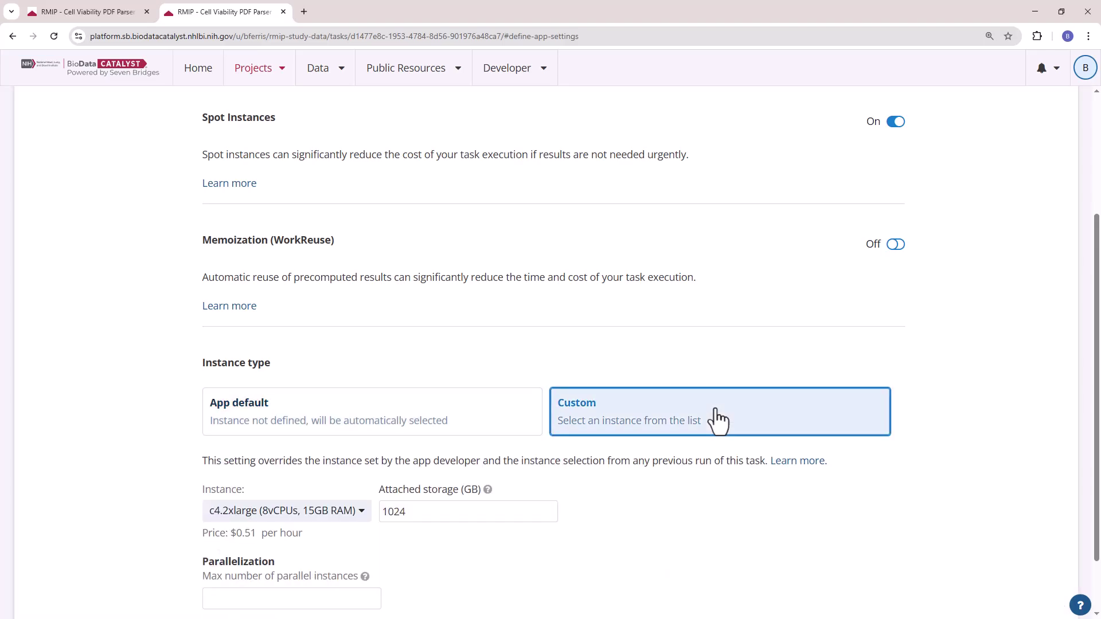
scroll(1082, 516, "down", 2)
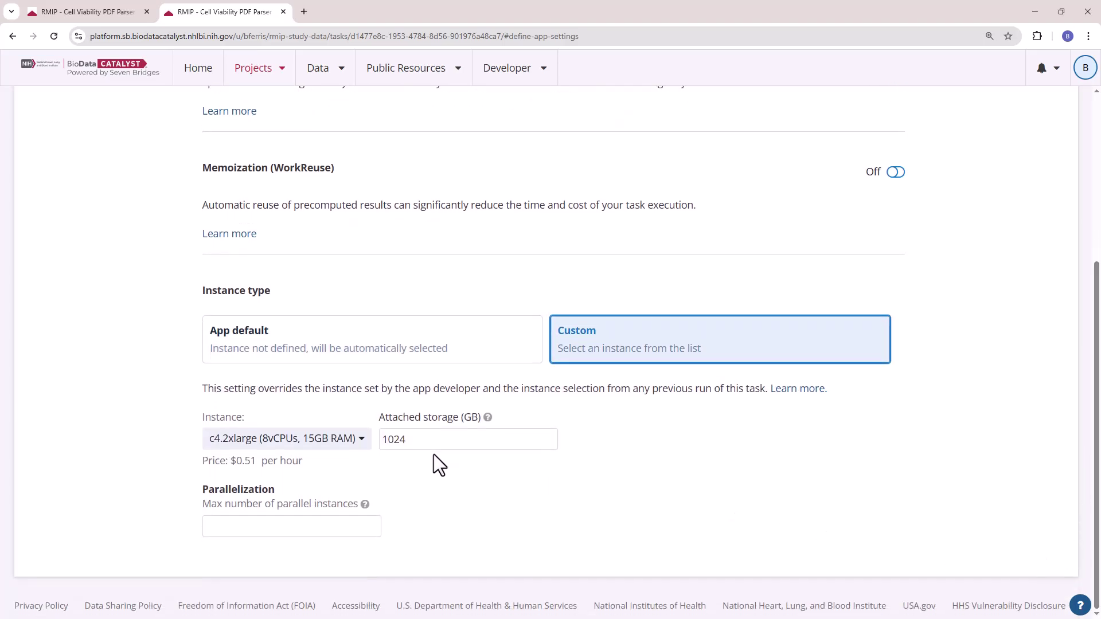
left_click(361, 440)
left_click(428, 273)
type("m4")
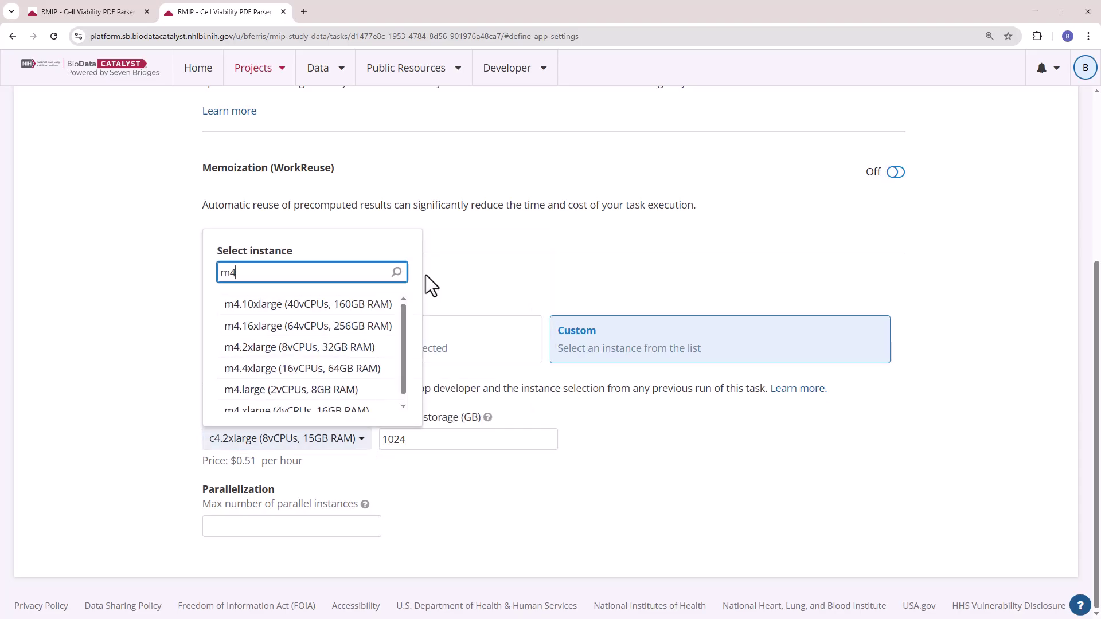
left_click(405, 321)
left_click(319, 411)
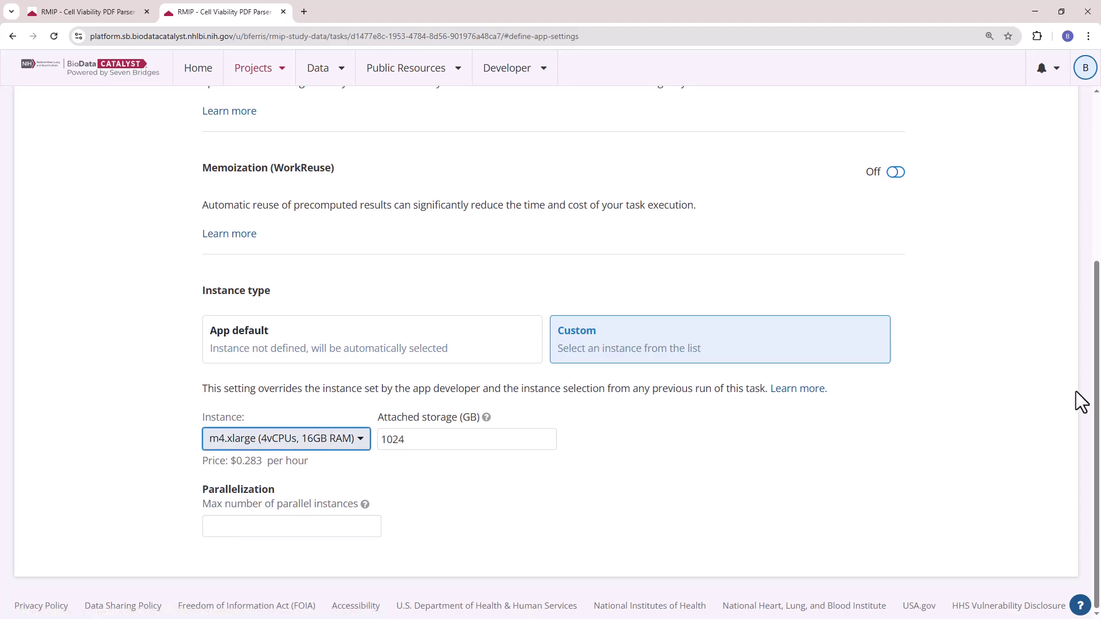
left_click_drag(1096, 390, 1089, 167)
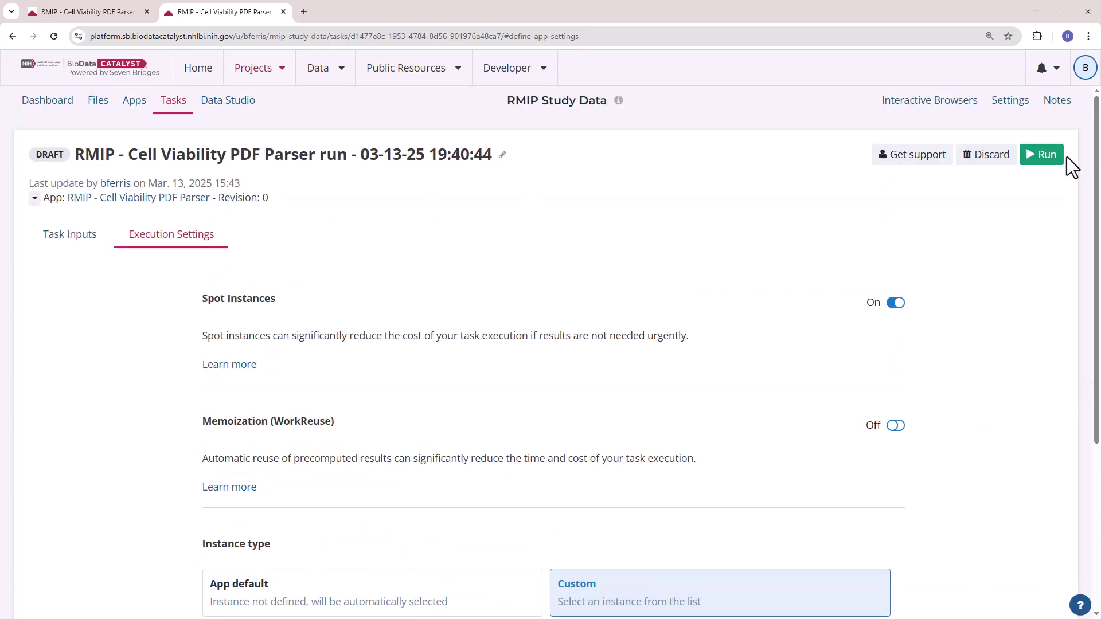
left_click(1044, 156)
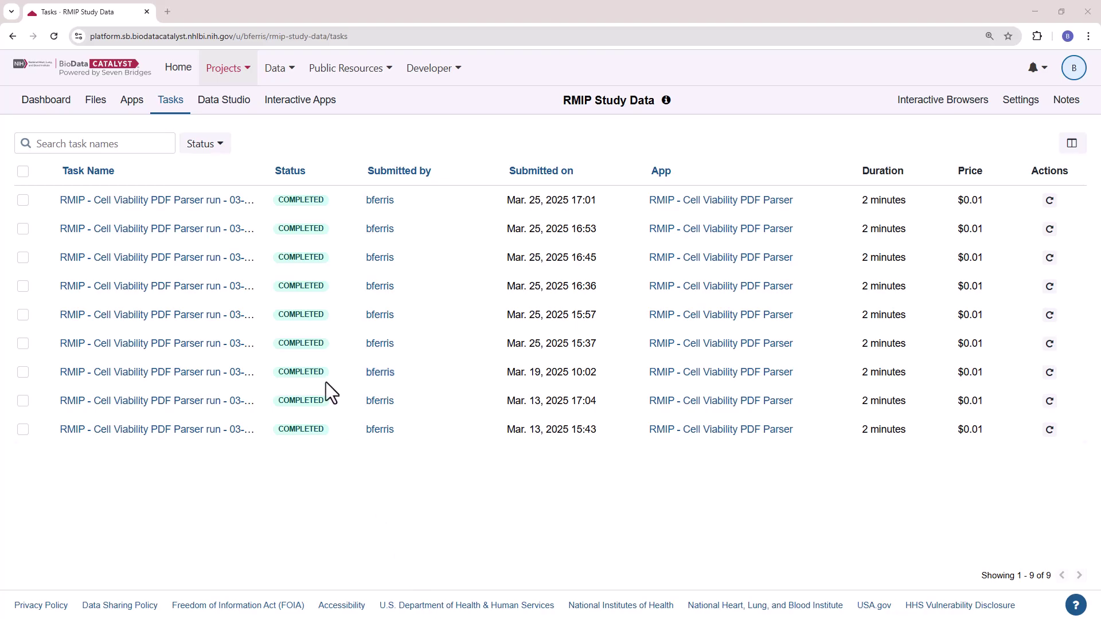
- Open the most recently submitted Cell Viability PDF Parser task and its output file Example_Viability_harmonized.tsv
left_click(211, 203)
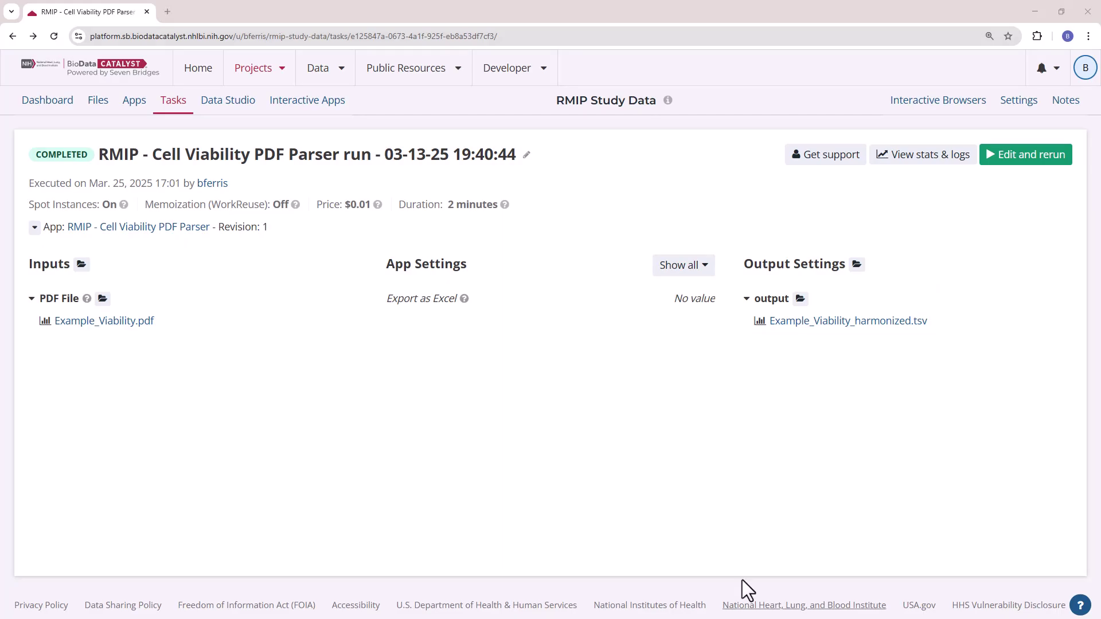
left_click(841, 324)
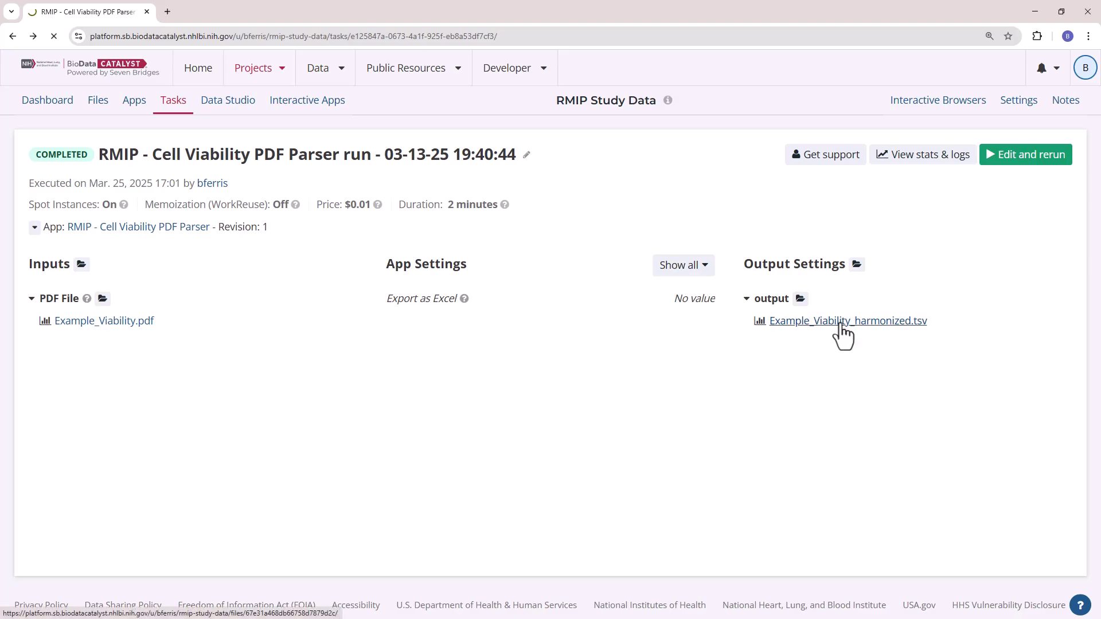